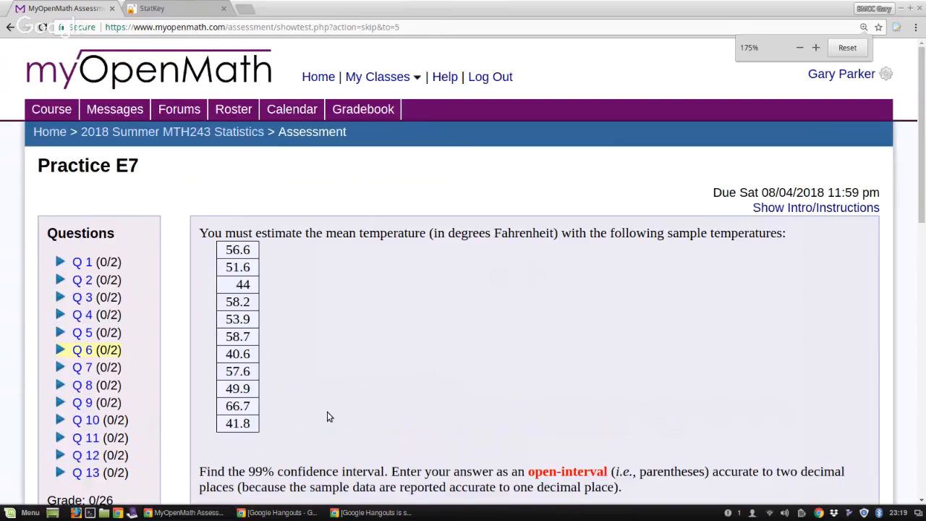
Copy the eleven sample temperatures from question 6 and open StatKey's CI for Single Mean, Median, St.Dev. tool.
key(ctrl+plus)
key(ctrl+plus)
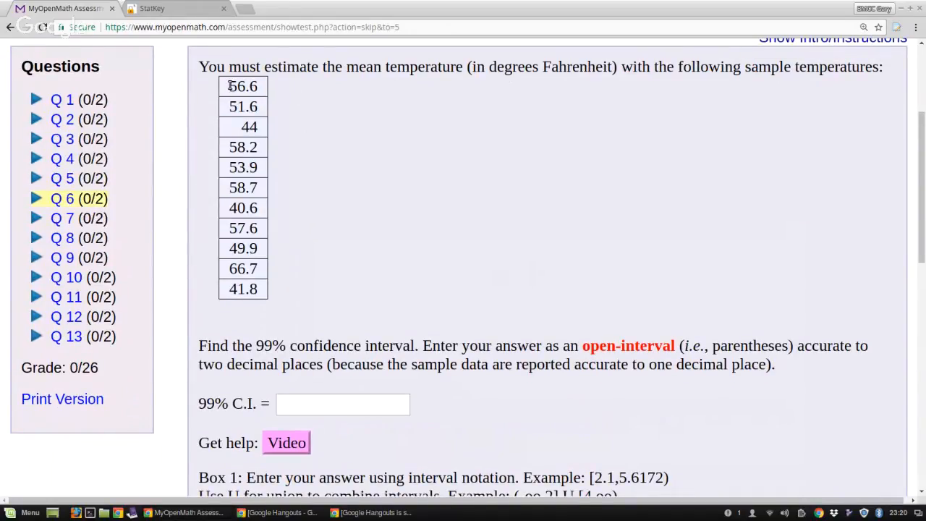
drag(229, 86, 260, 232)
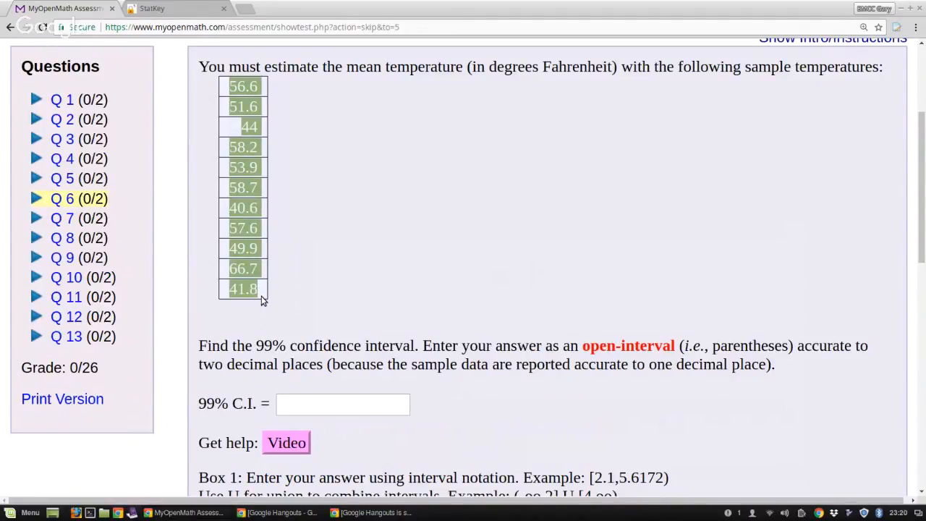
click(167, 6)
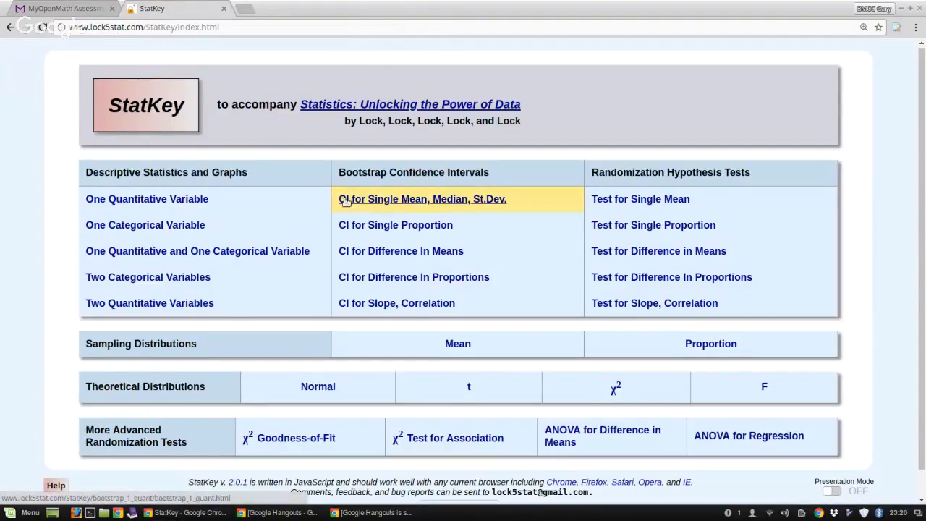
click(407, 200)
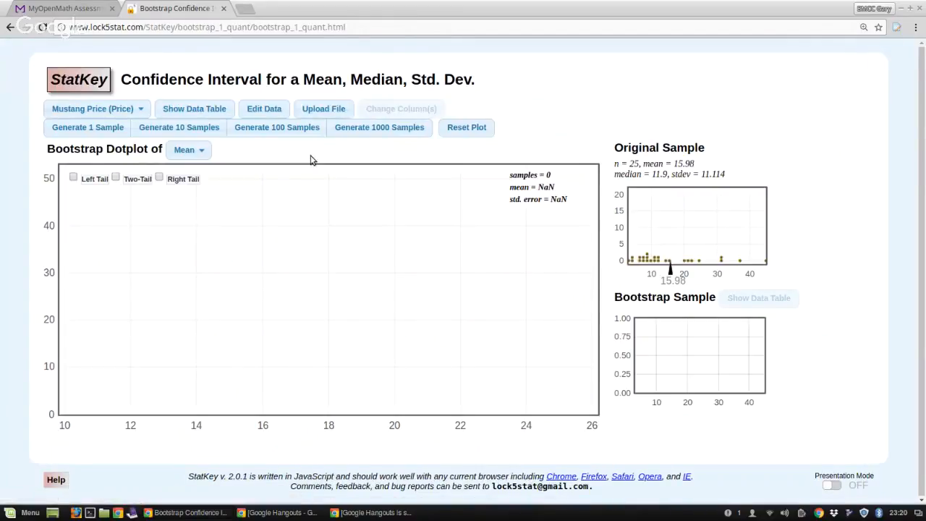
Replace the tool's dataset with the eleven copied temperatures, from 56.6 through 41.8, with the header row option off.
click(94, 112)
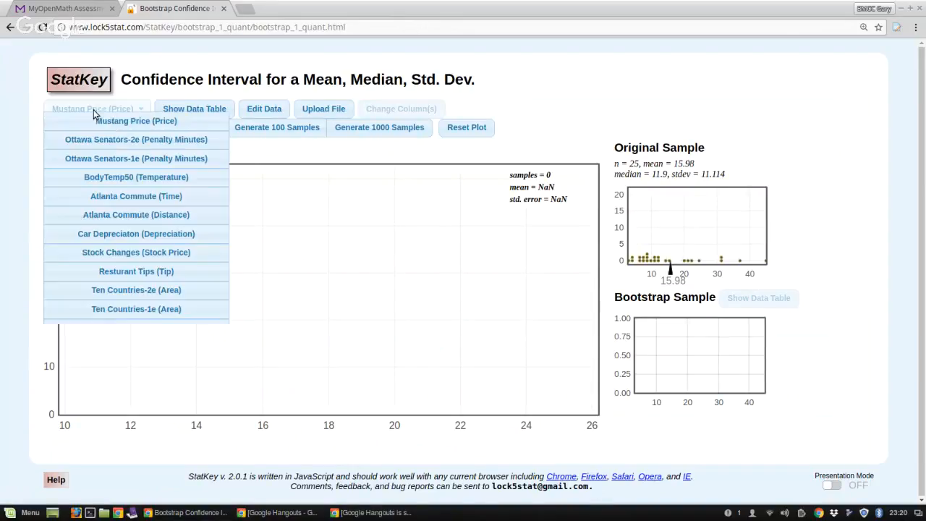
click(277, 114)
key(shift+Down)
key(shift+Down)
key(shift+Down)
key(shift+Down)
key(shift+Down)
key(shift+Down)
key(shift+Down)
key(shift+Down)
key(shift+Down)
key(shift+Down)
key(shift+Down)
key(shift+Down)
key(shift+Down)
key(shift+Down)
key(shift+Down)
key(shift+Down)
key(shift+Down)
key(shift+Down)
key(shift+Down)
key(shift+Down)
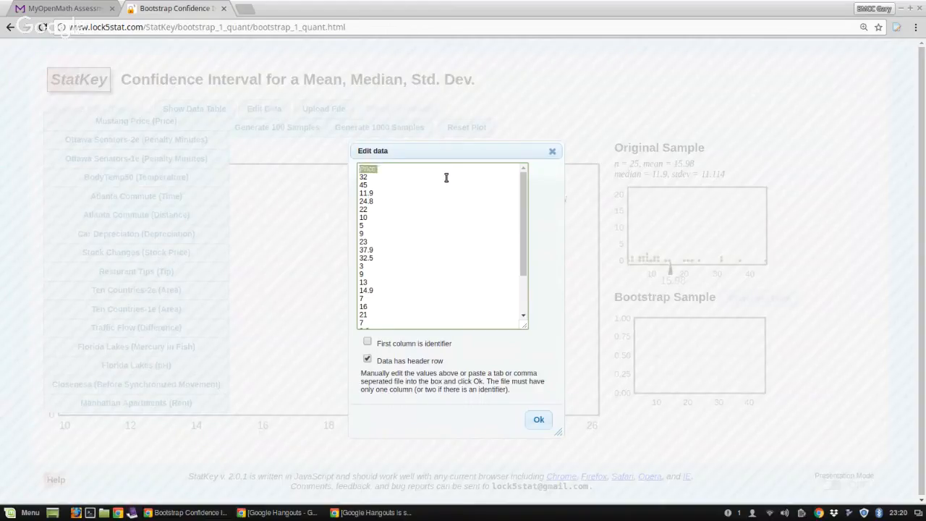
key(BackSpace)
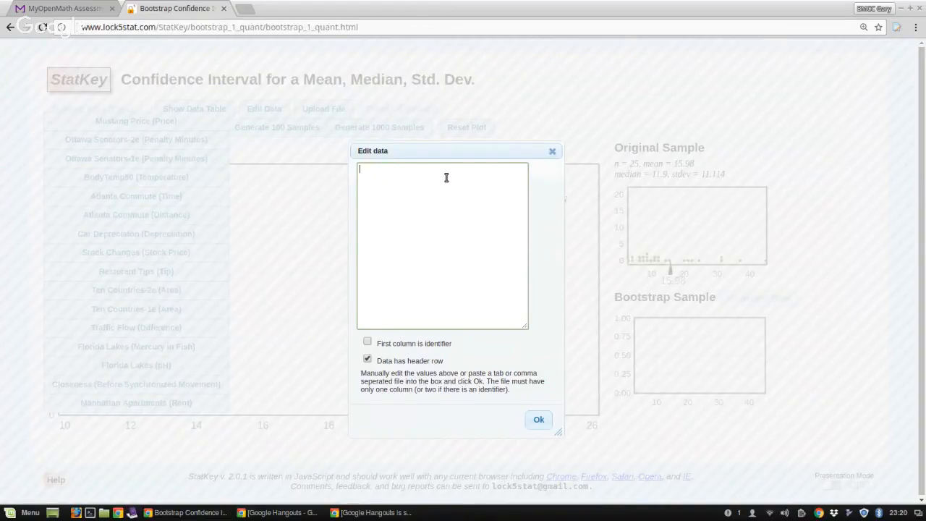
text(56.6 51.6 44 58.2 53.9 58.7 40.6 57.6 49.9 66.7 41.8)
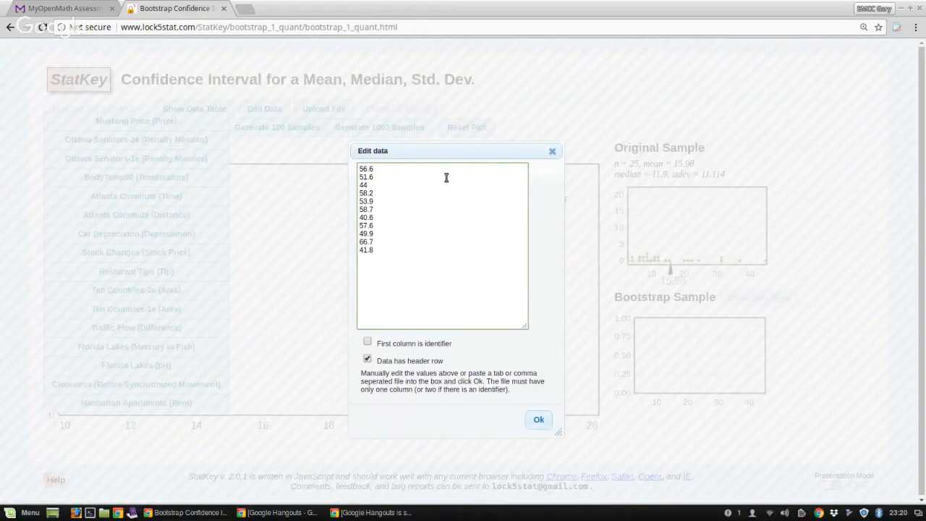
click(367, 359)
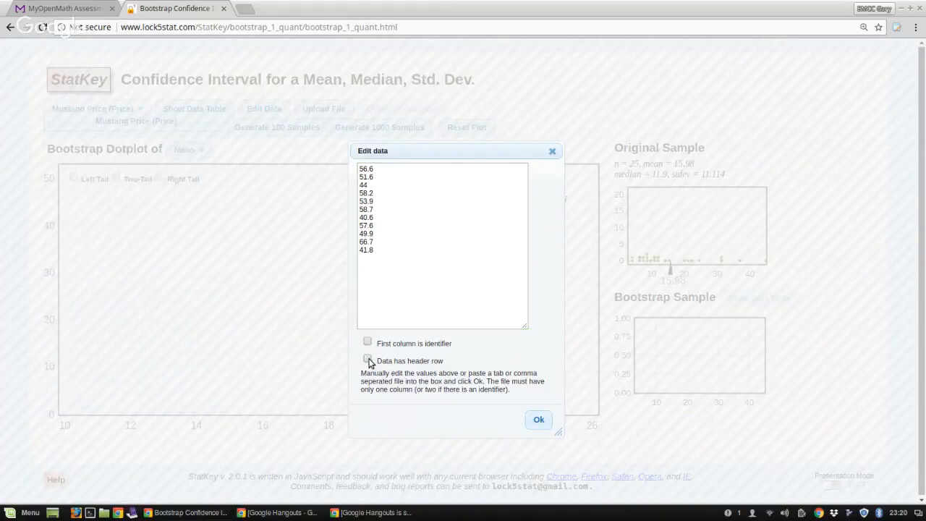
click(539, 420)
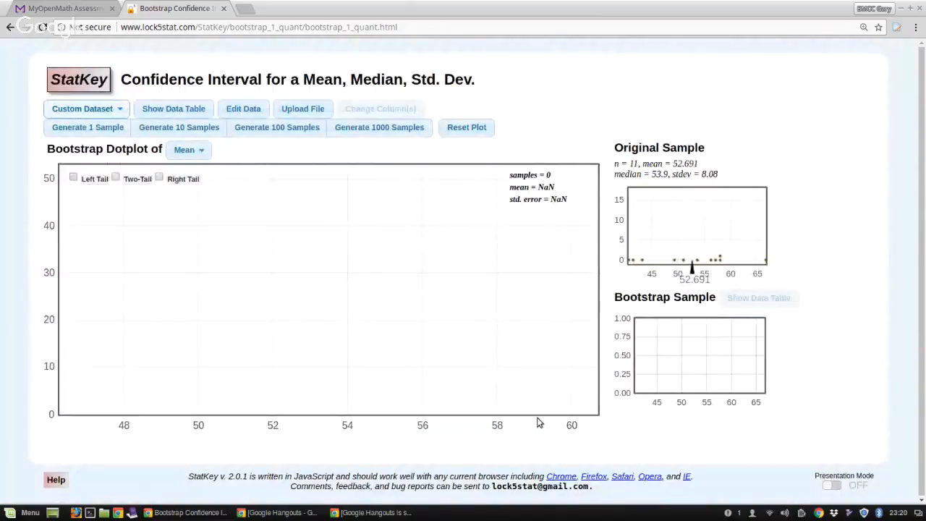
Generate 6000 bootstrap samples of the mean in batches of 1000, inspecting individual dots in the plot.
mouse_move(633, 259)
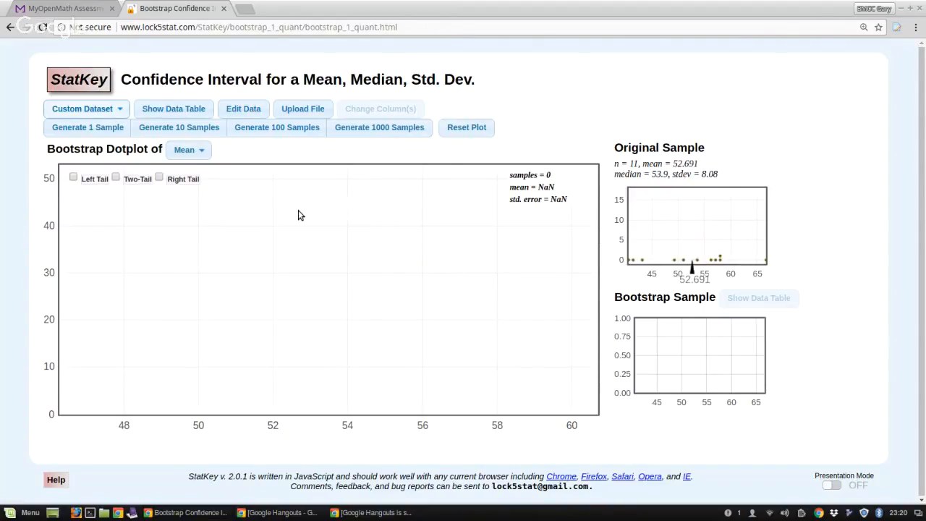
click(360, 134)
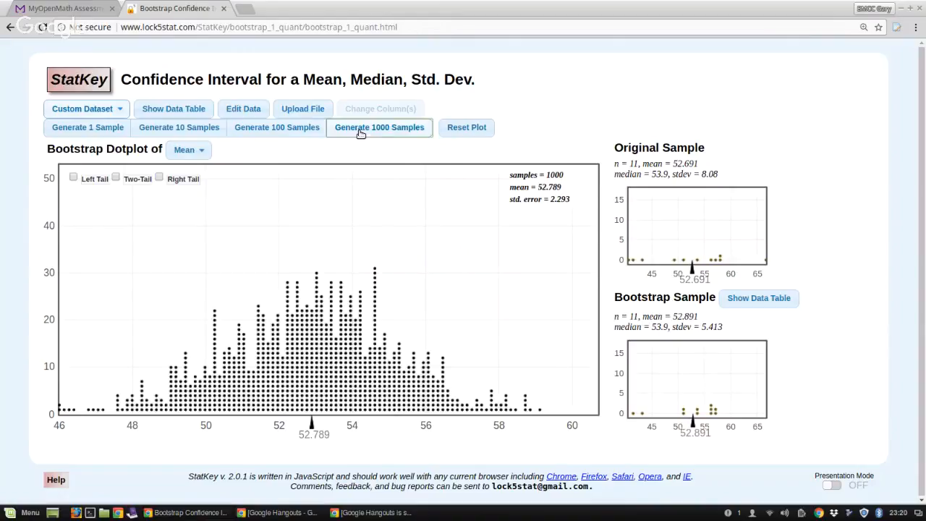
click(375, 270)
click(374, 274)
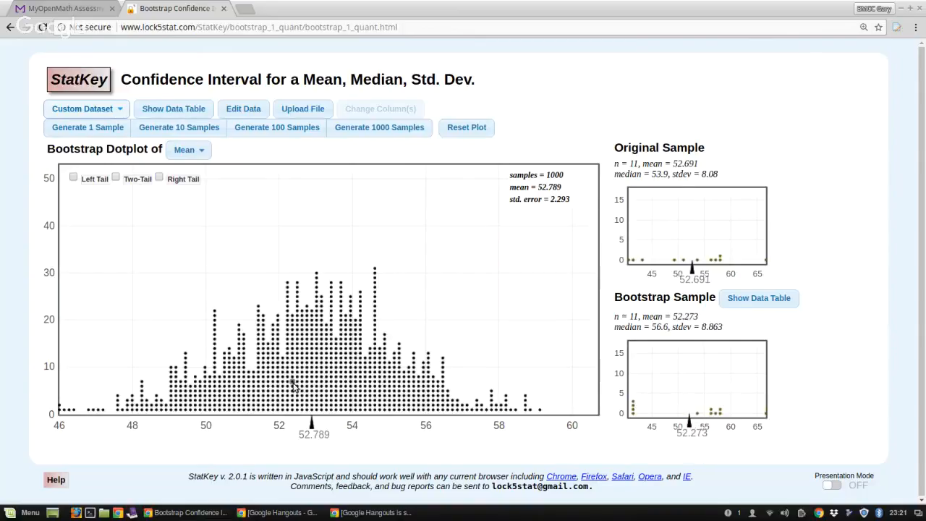
click(406, 132)
click(405, 133)
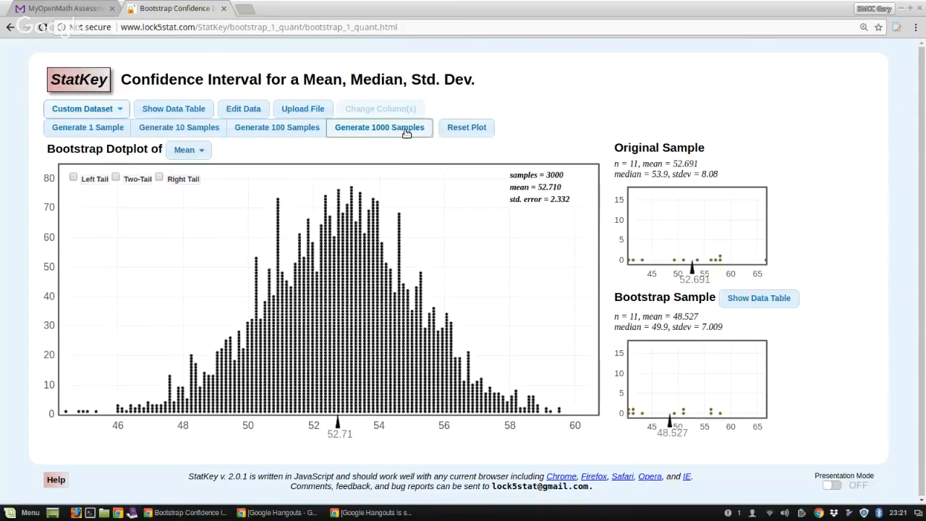
click(406, 133)
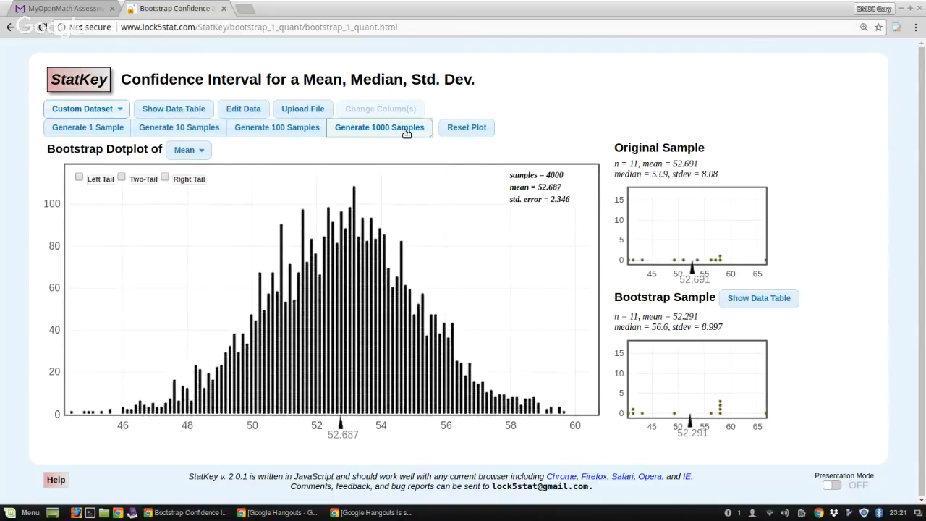
click(397, 132)
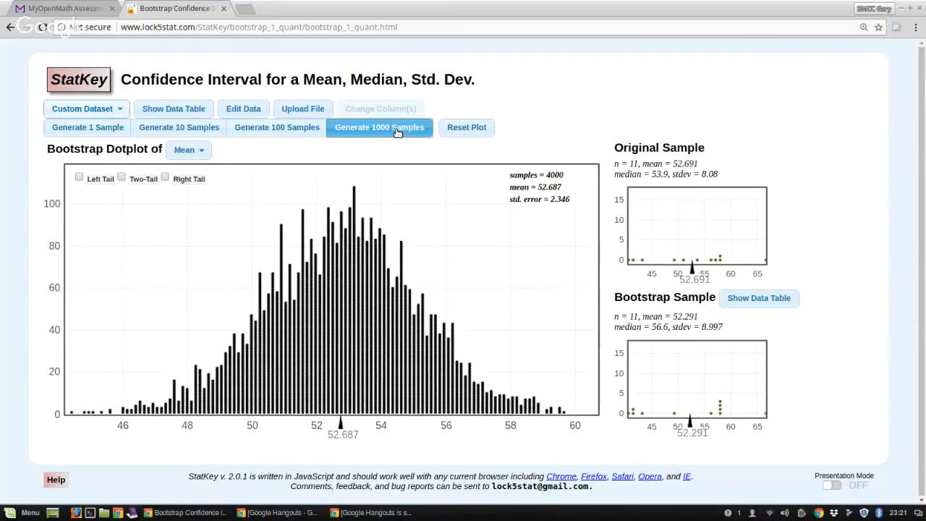
click(397, 132)
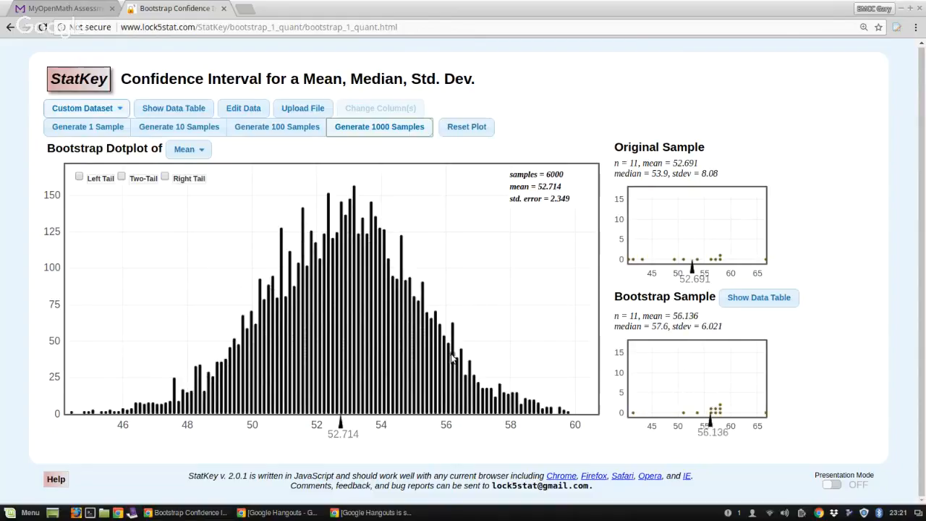
Show the two-tail cutoffs on the bootstrap dotplot and set the central proportion to 0.99.
click(122, 177)
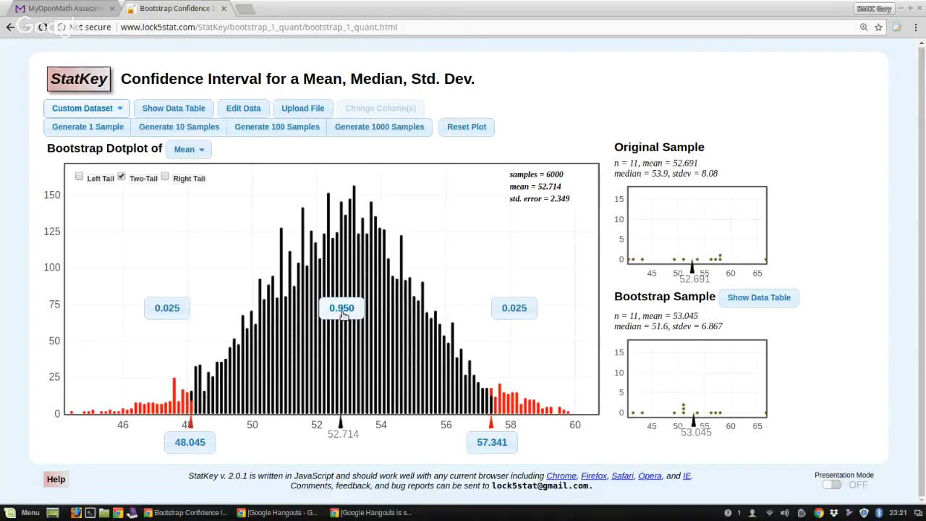
click(342, 311)
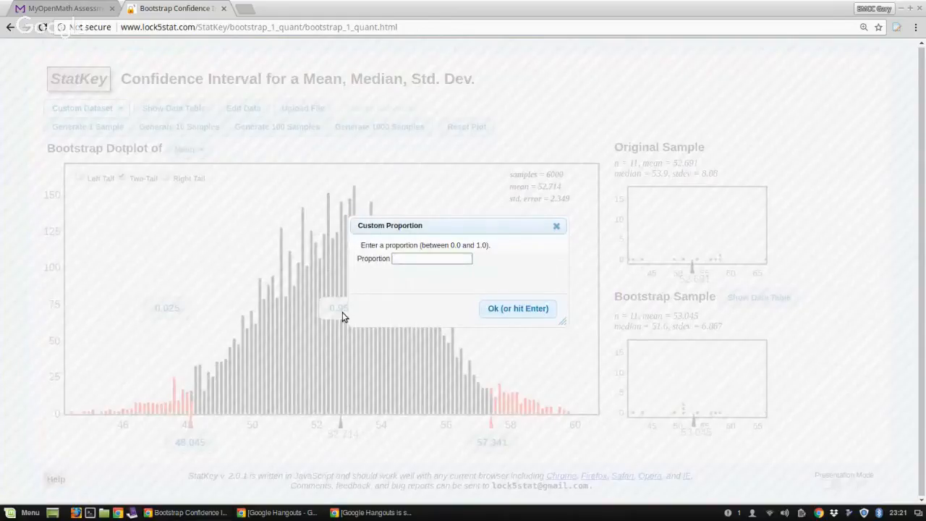
text(0.99)
click(518, 315)
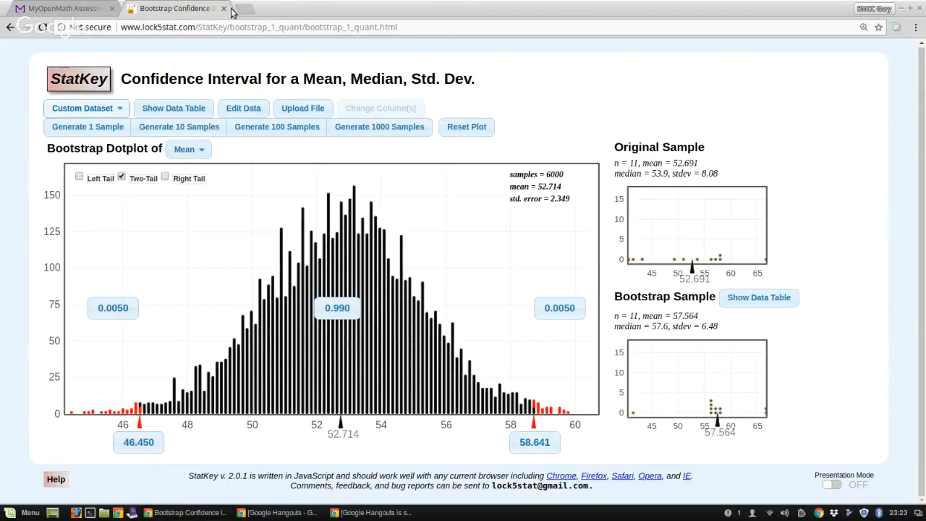
Move StatKey into its own window and arrange it side by side with the MyOpenMath assessment.
drag(195, 9, 189, 47)
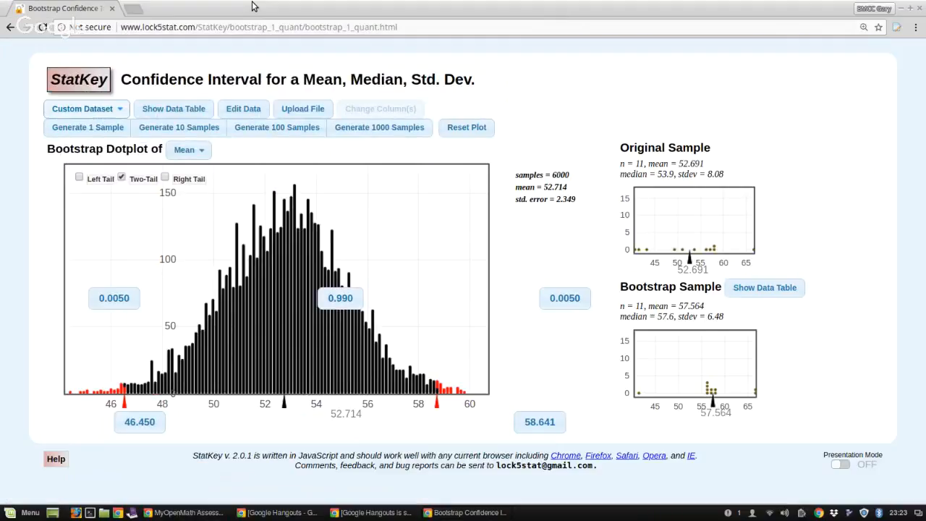
drag(254, 8, 924, 91)
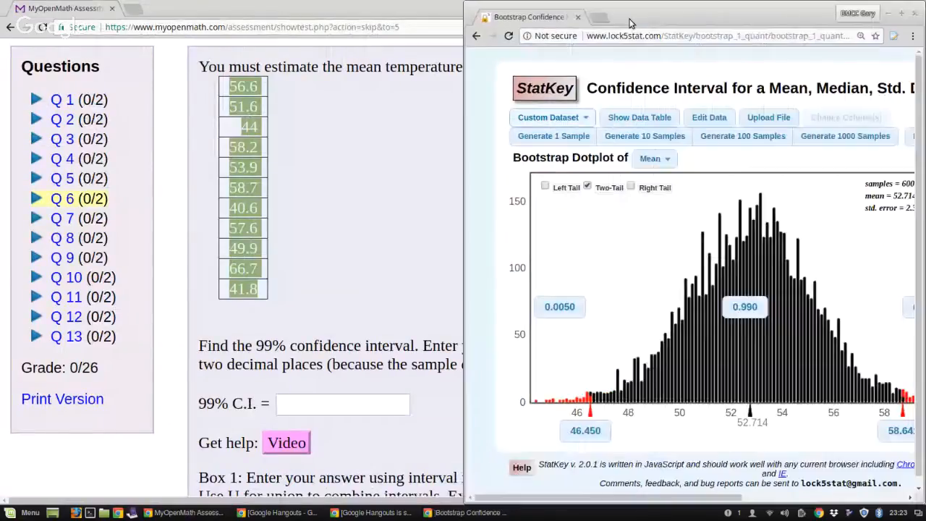
drag(400, 12, 2, 65)
Enter (46.45,58.64) as the 99% confidence interval for question 6 and submit the answer.
scroll(148, 279, down, 3)
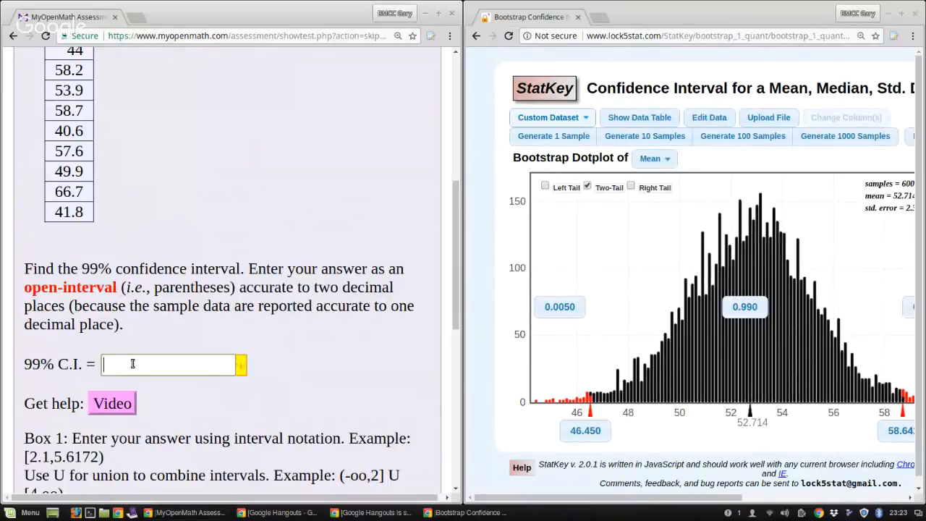
text((46.)
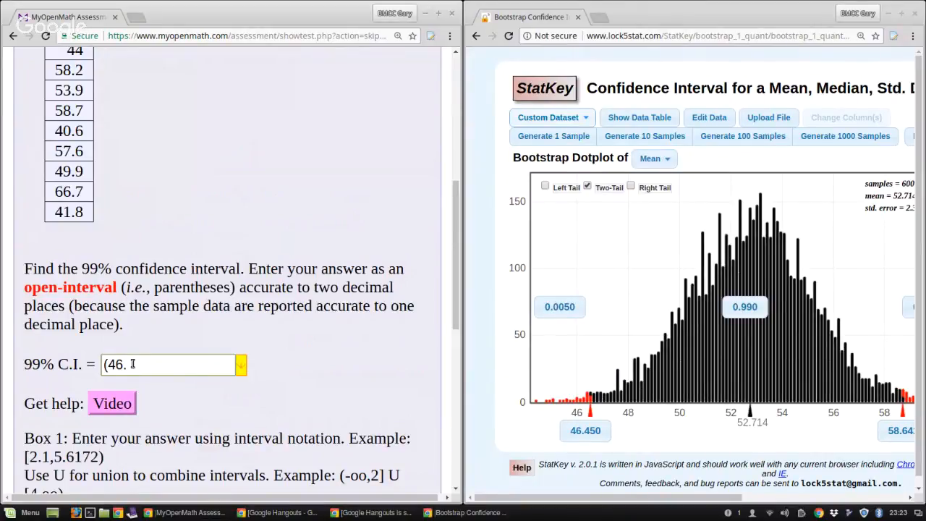
text(45,)
scroll(728, 371, right, 1)
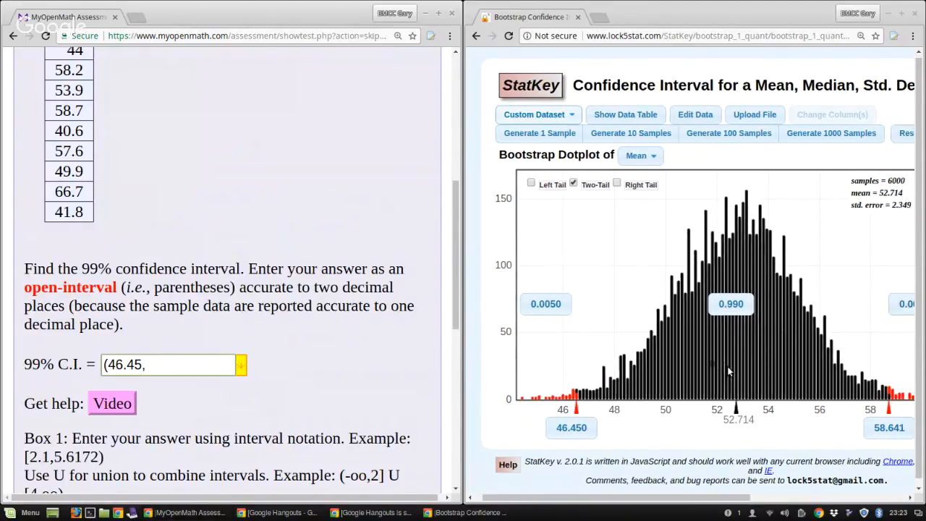
scroll(728, 371, right, 4)
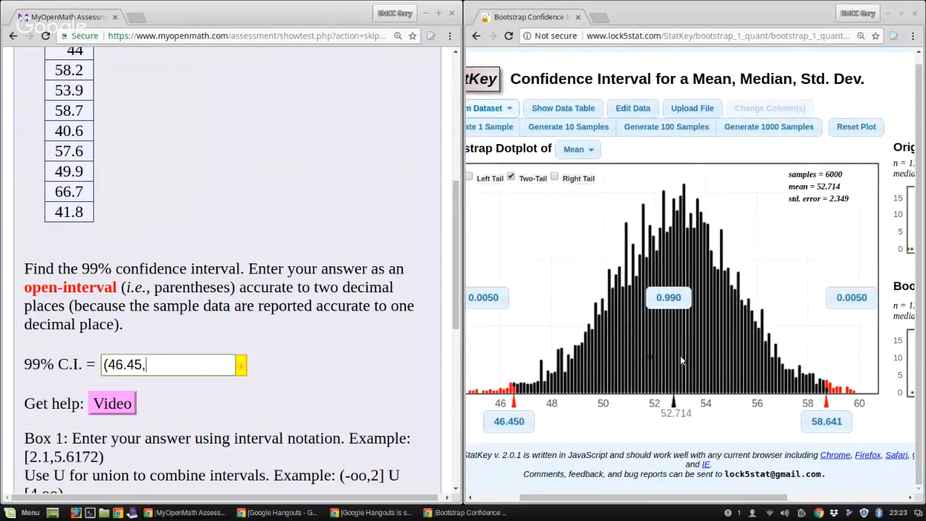
text(58.64)
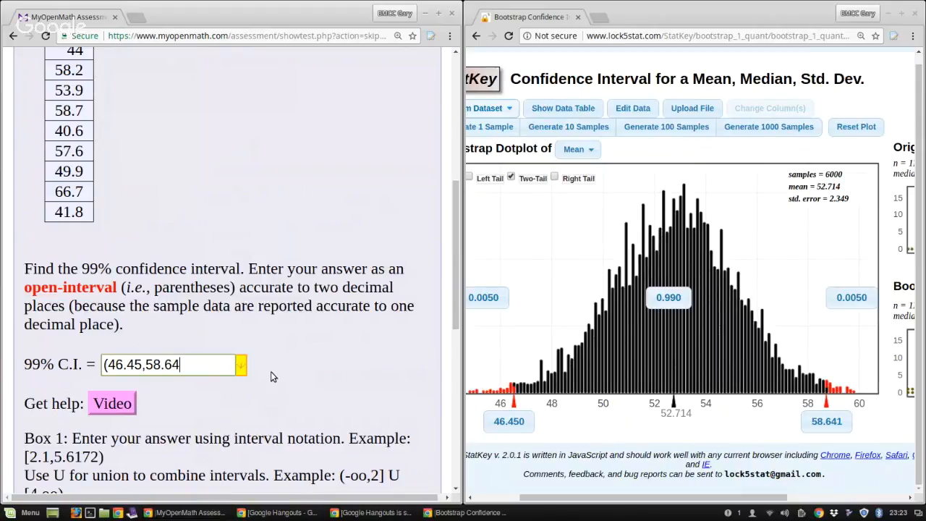
text())
scroll(363, 290, down, 5)
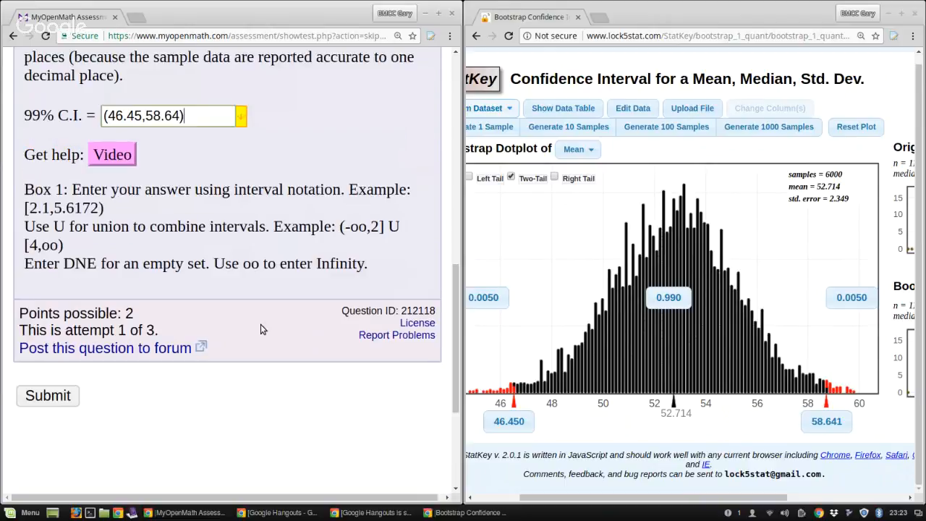
click(52, 396)
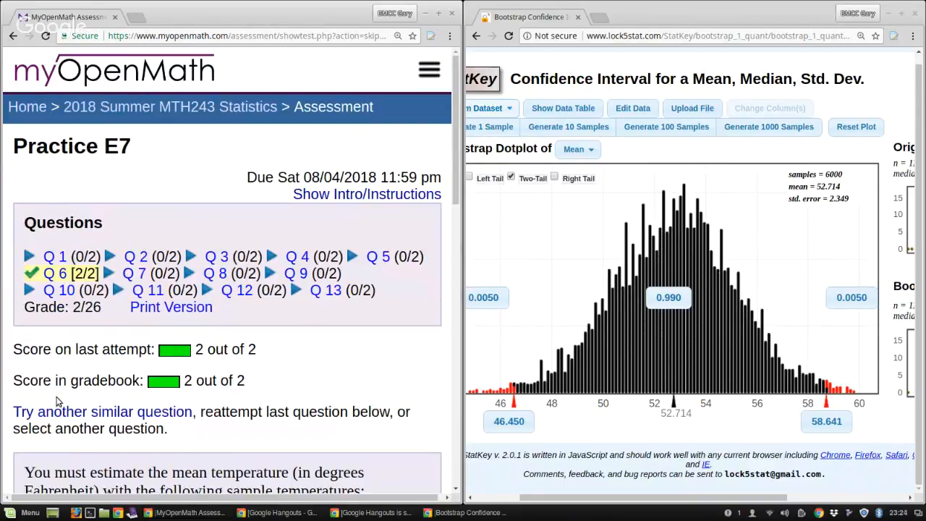
Reveal the official answer to question 6 and review it against the submitted interval, the score and the sample data.
scroll(295, 331, down, 8)
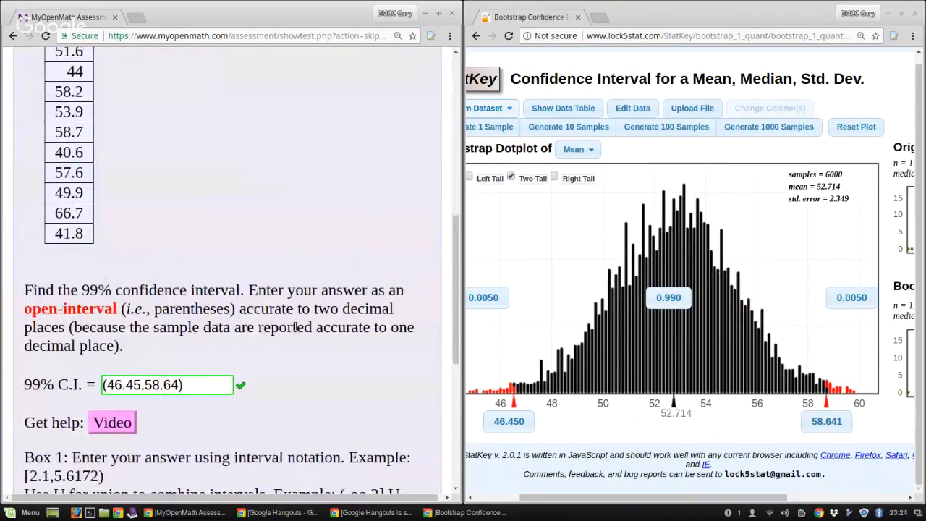
scroll(216, 361, down, 3)
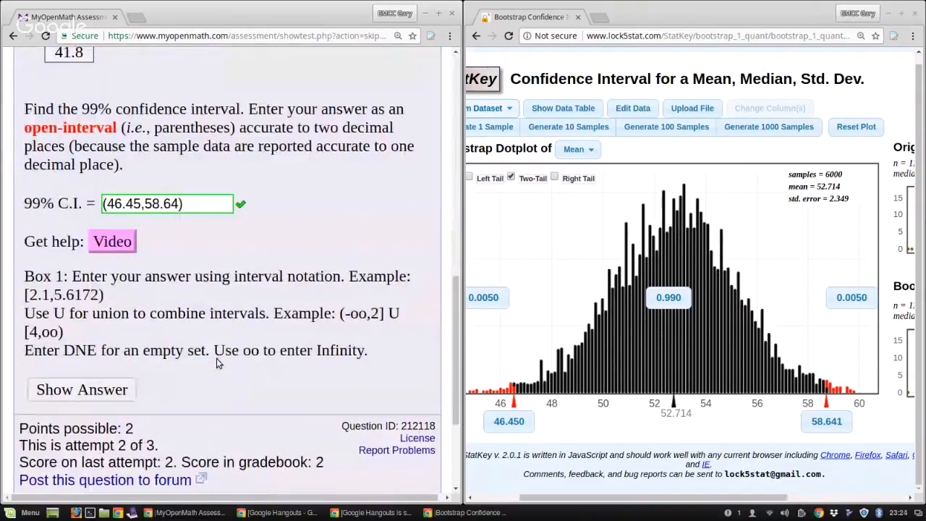
click(92, 391)
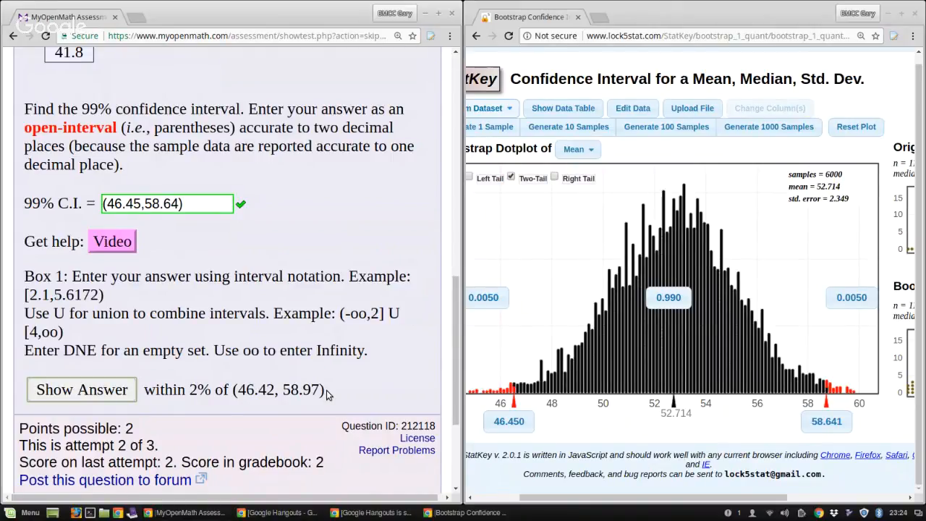
scroll(327, 390, up, 1)
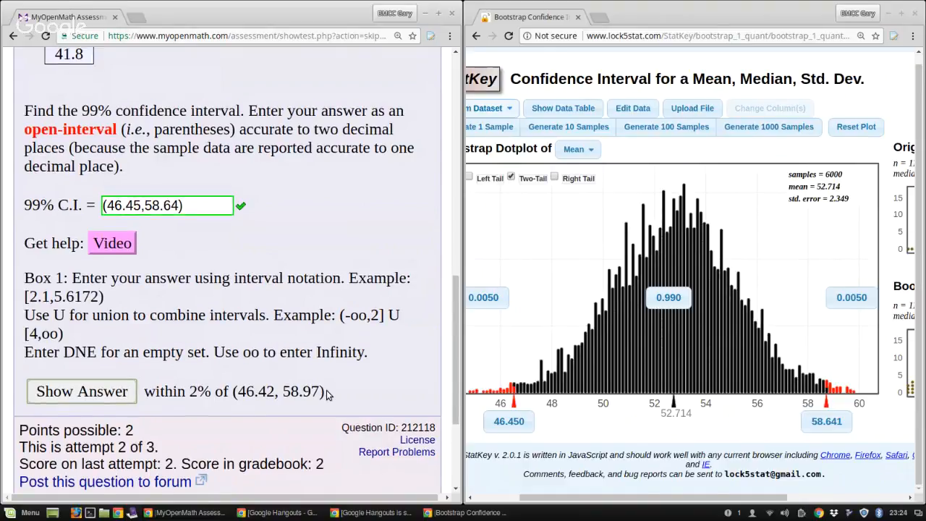
scroll(326, 390, up, 3)
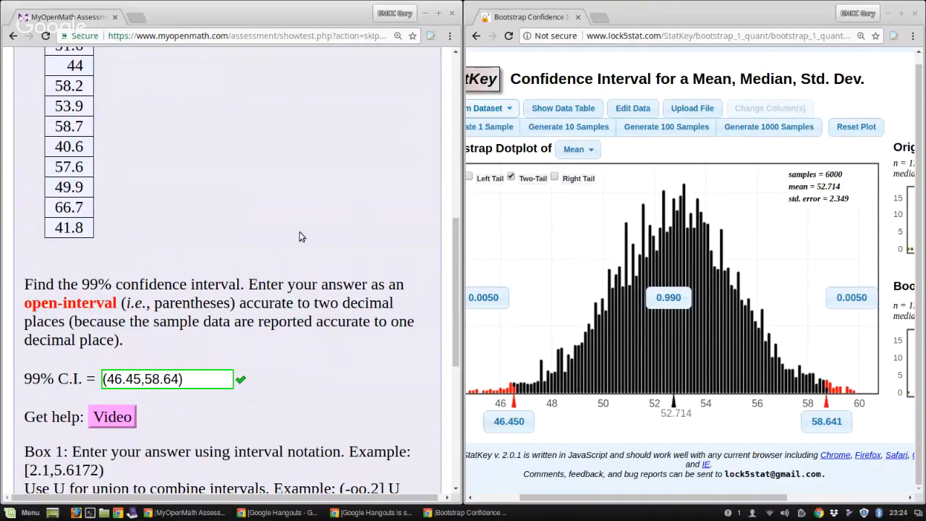
scroll(301, 237, up, 2)
scroll(302, 237, up, 2)
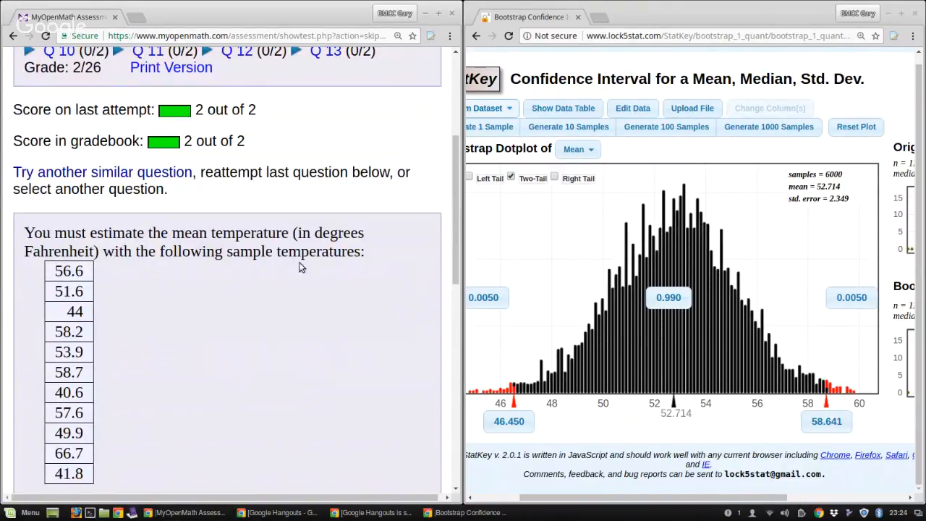
scroll(288, 364, down, 4)
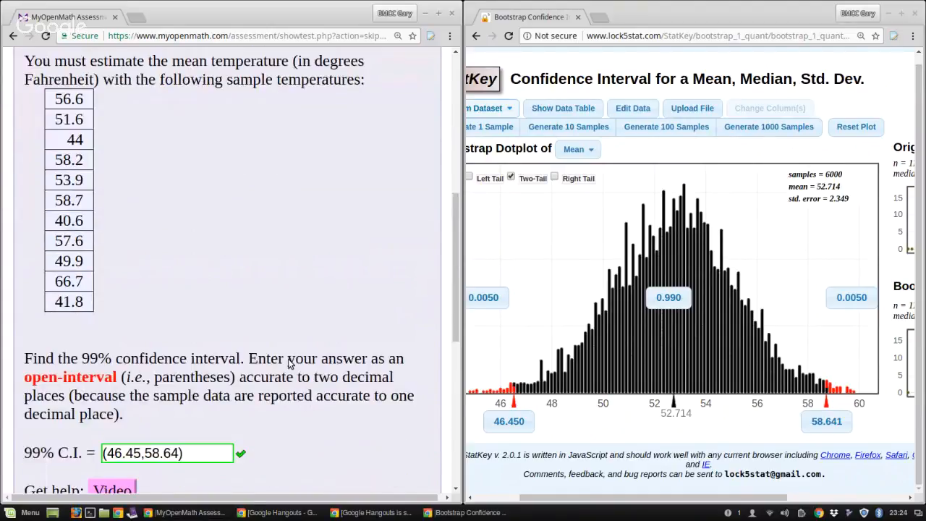
scroll(288, 364, up, 3)
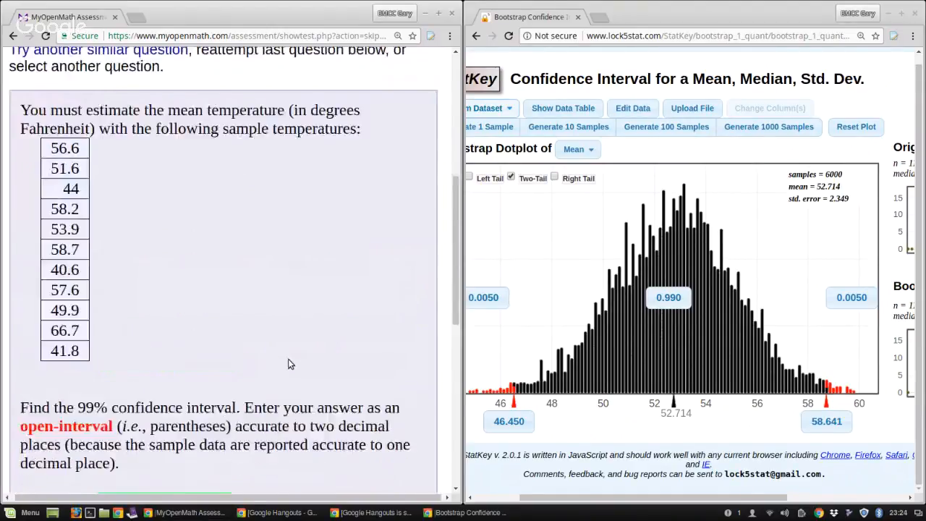
scroll(289, 362, down, 2)
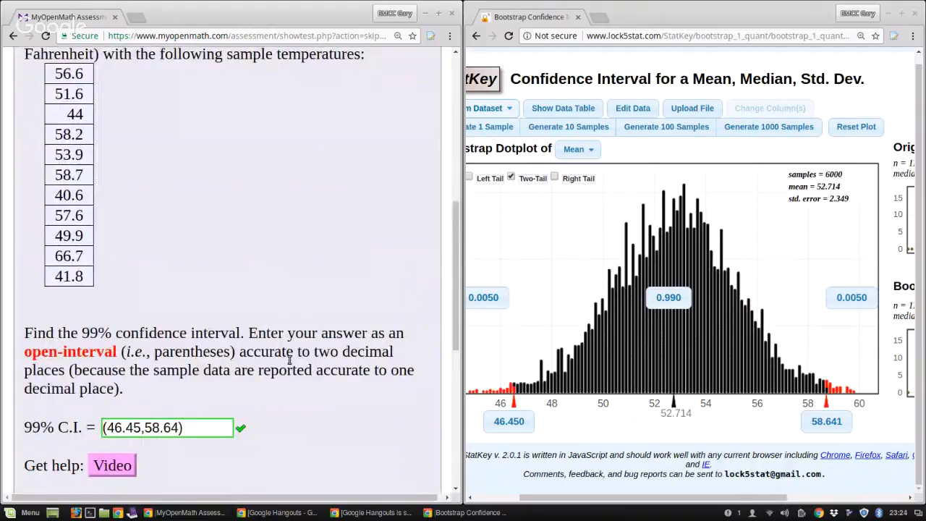